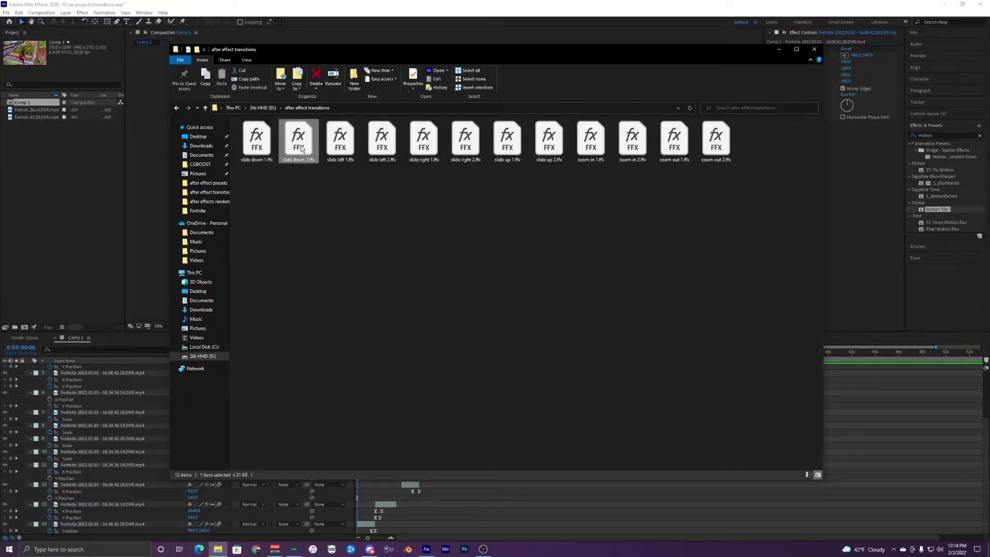
# - Look over the slide and zoom transition preset files in the after effect transitions folder
pyautogui.click(350, 147)
pyautogui.click(341, 141)
pyautogui.click(384, 144)
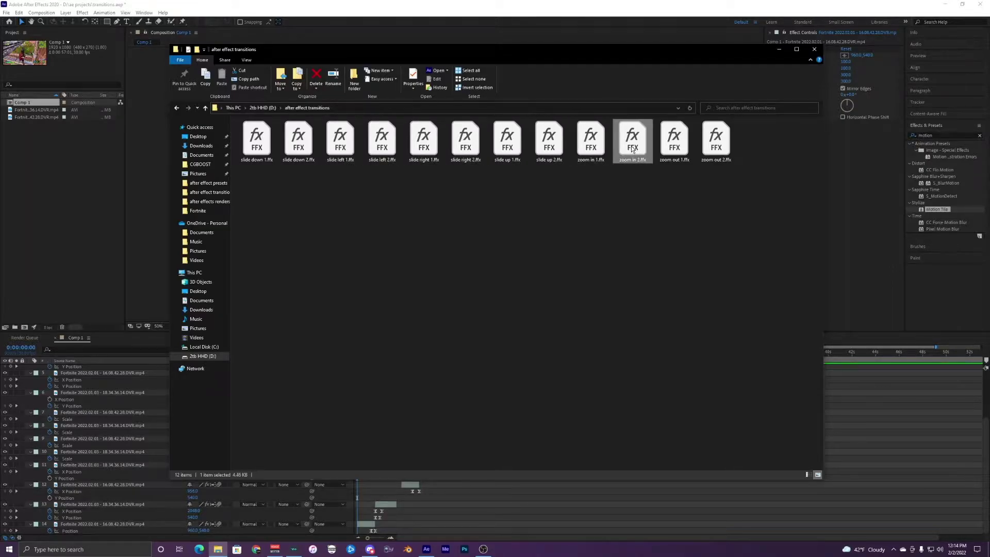
pyautogui.click(684, 151)
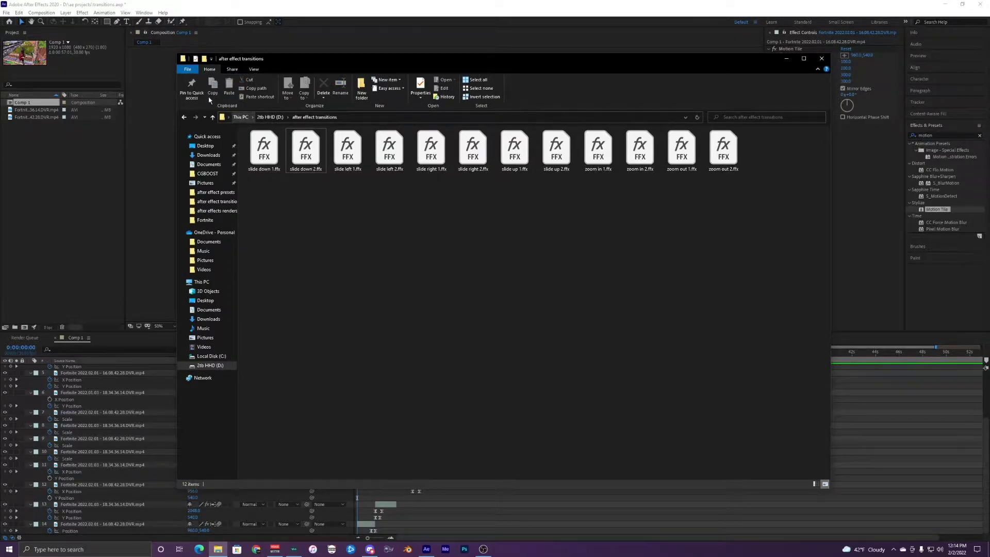
pyautogui.moveTo(177, 54)
pyautogui.mouseDown()
pyautogui.moveTo(370, 122)
pyautogui.moveTo(177, 60)
pyautogui.mouseUp()
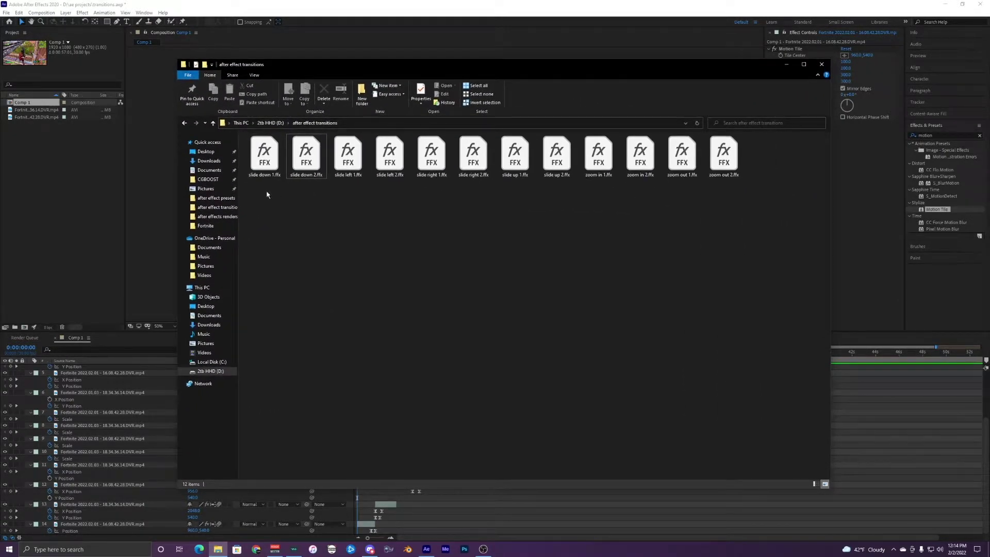
# - Reopen the after effect transitions folder from drive D and survey all of its .ffx preset files
pyautogui.click(266, 124)
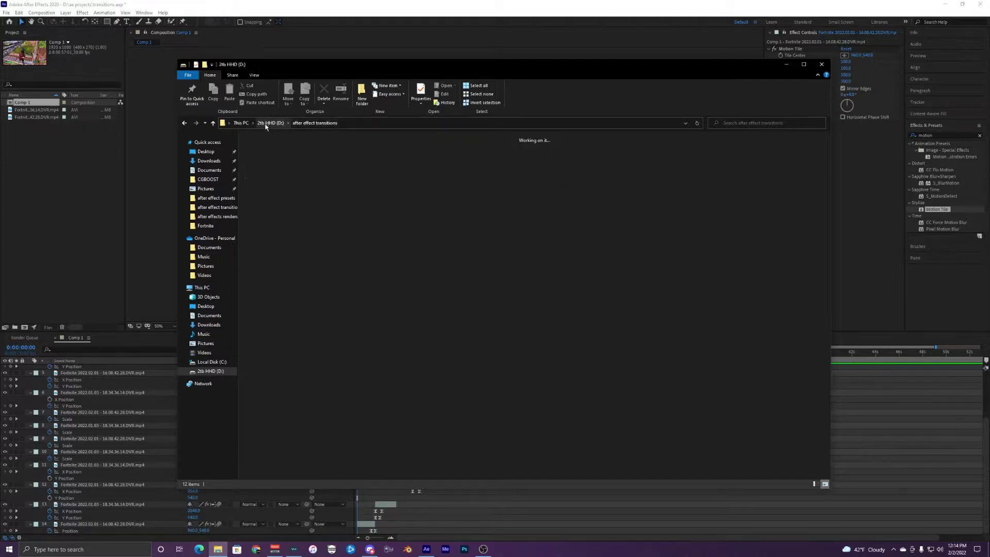
pyautogui.doubleClick(288, 208)
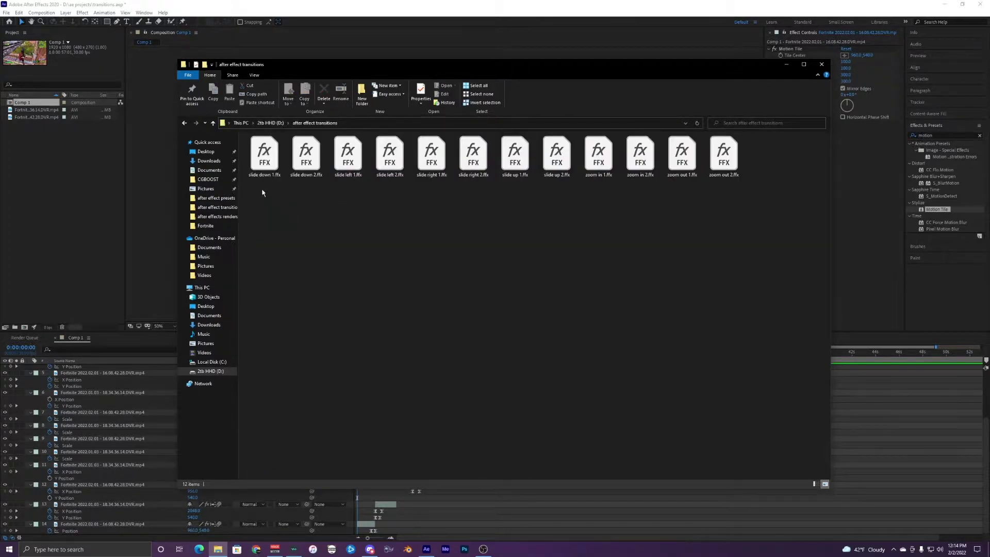
pyautogui.moveTo(262, 193); pyautogui.dragTo(698, 233)
pyautogui.moveTo(260, 191); pyautogui.dragTo(692, 216)
pyautogui.moveTo(270, 208); pyautogui.dragTo(687, 276)
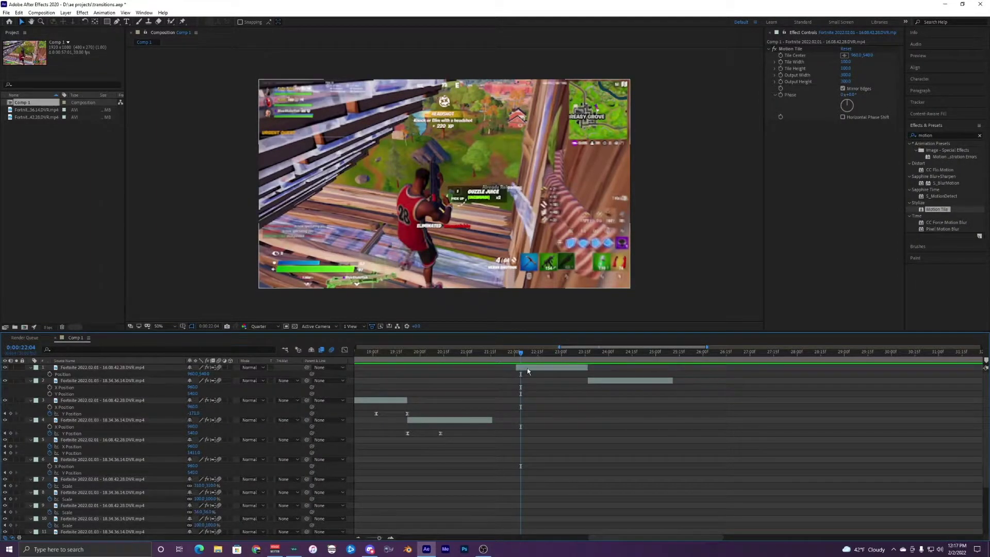
# - Select the topmost clip in Comp 1 and place the playhead near its start at 0:00:22:06
pyautogui.click(534, 353)
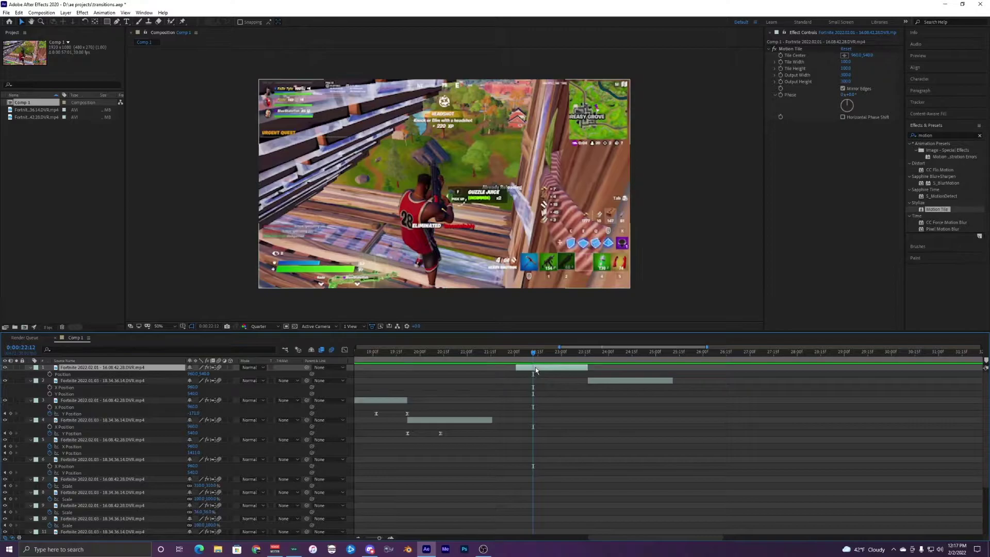
pyautogui.click(537, 353)
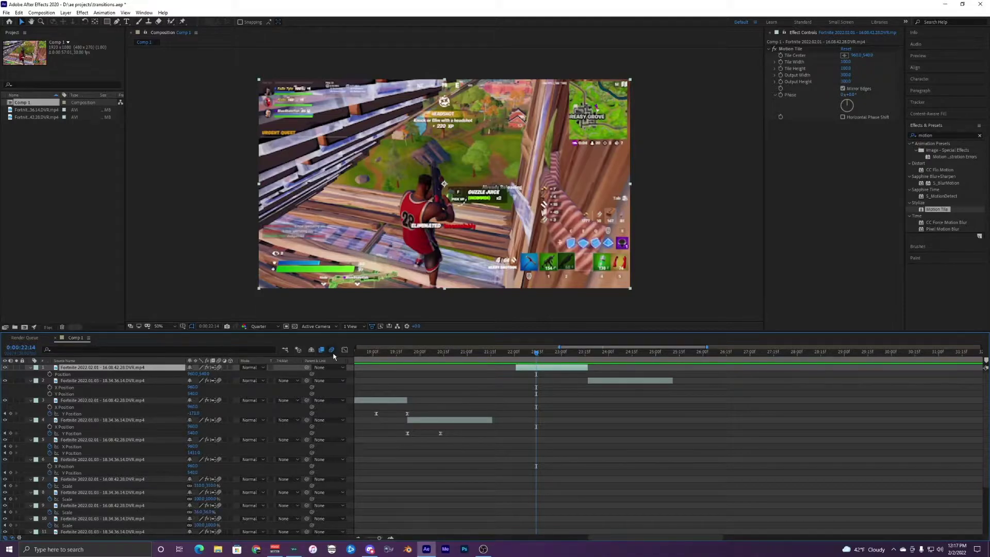
pyautogui.click(523, 356)
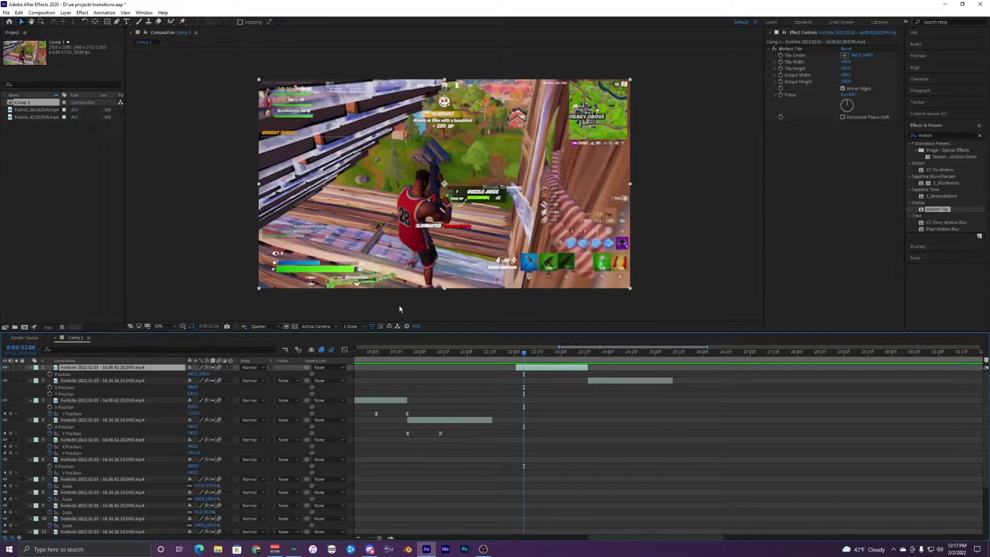
# - Apply the animation preset slide down 1.ffx from the after effect transitions folder on drive D to the topmost clip
pyautogui.click(95, 12)
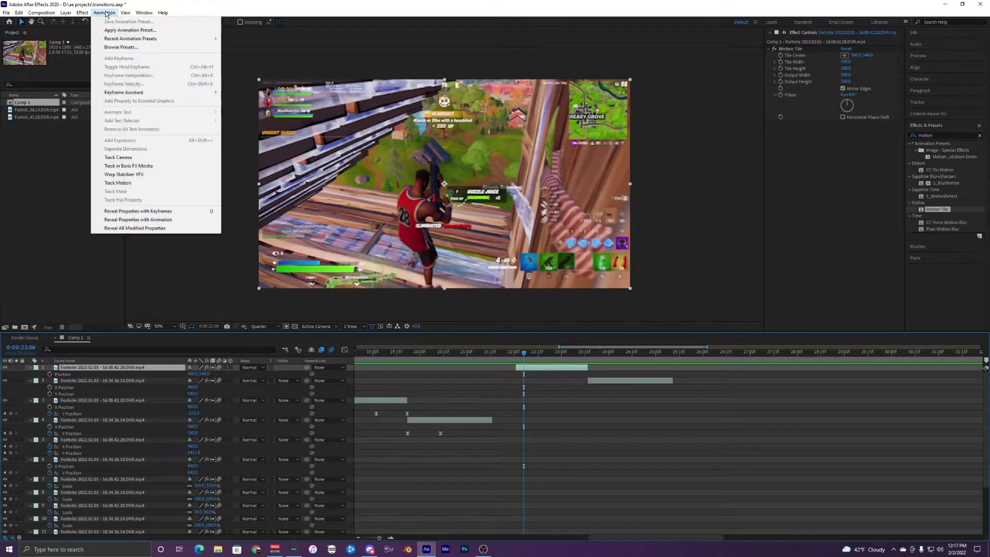
pyautogui.click(129, 30)
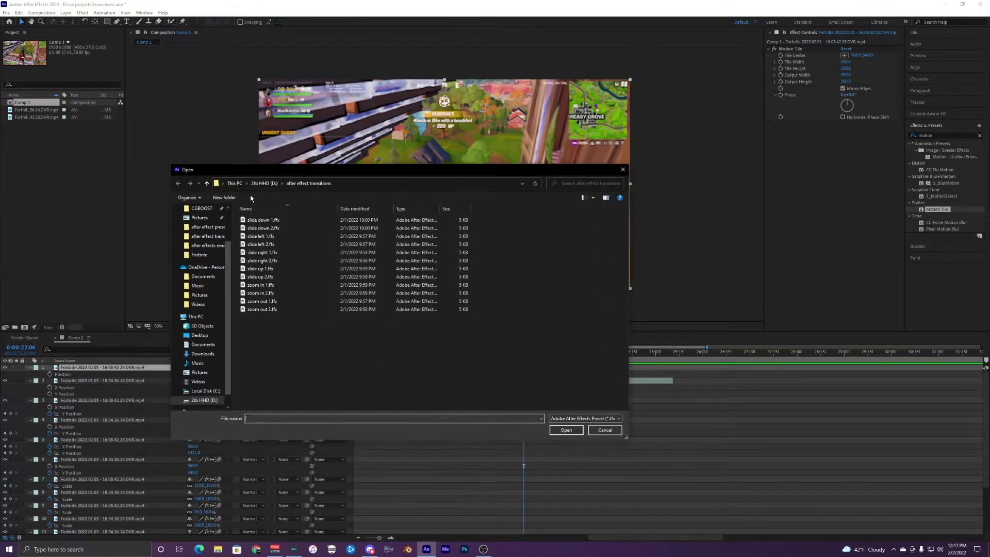
pyautogui.click(266, 184)
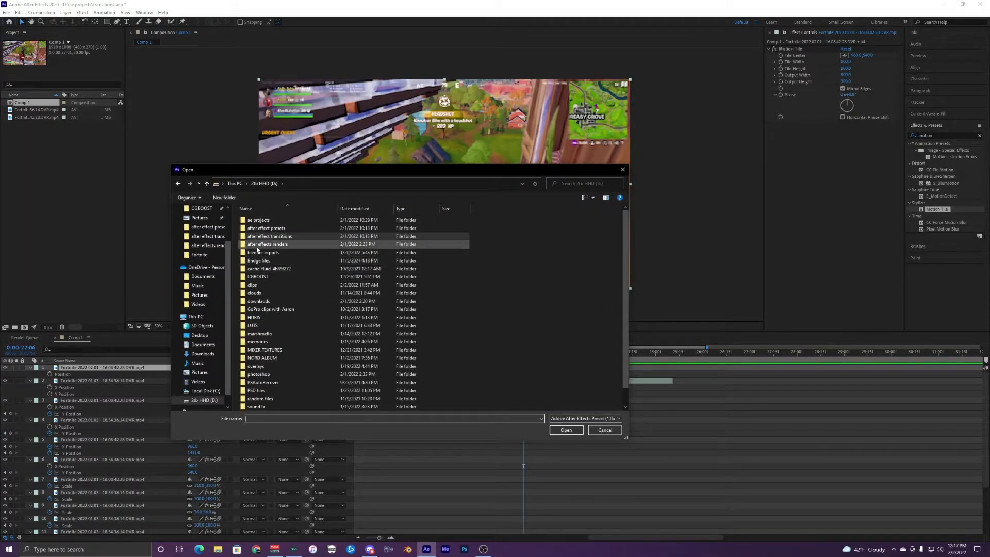
pyautogui.click(269, 238)
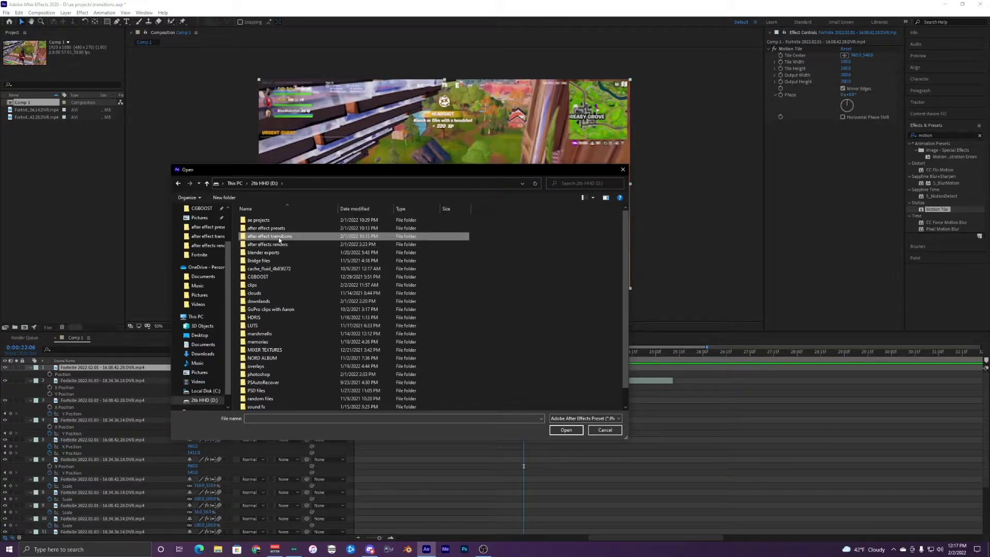
pyautogui.doubleClick(279, 240)
pyautogui.click(281, 175)
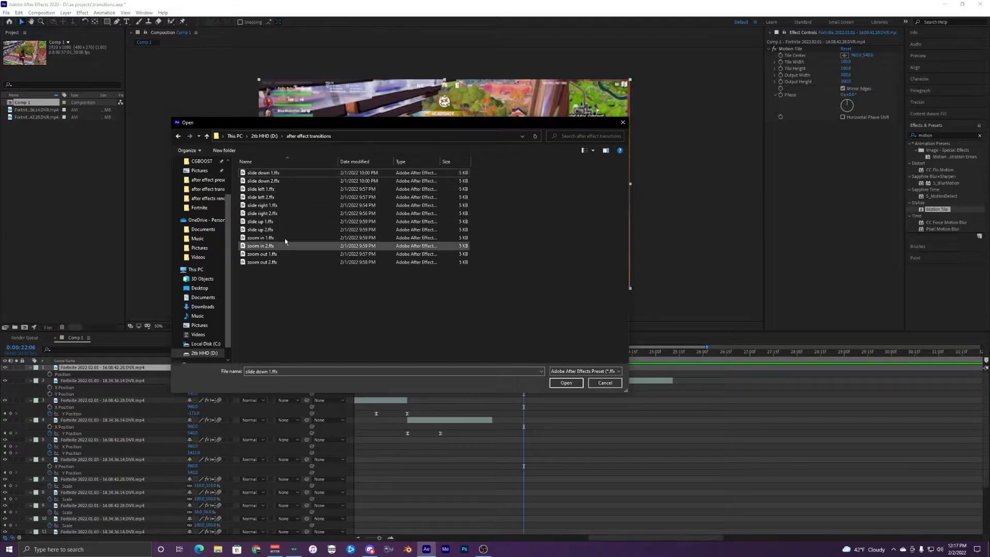
pyautogui.click(281, 181)
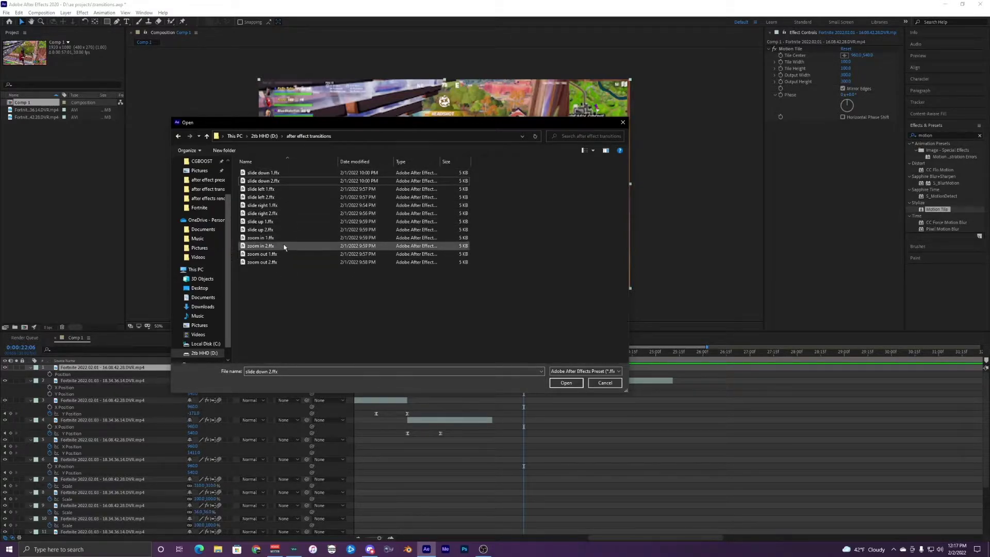
pyautogui.click(273, 175)
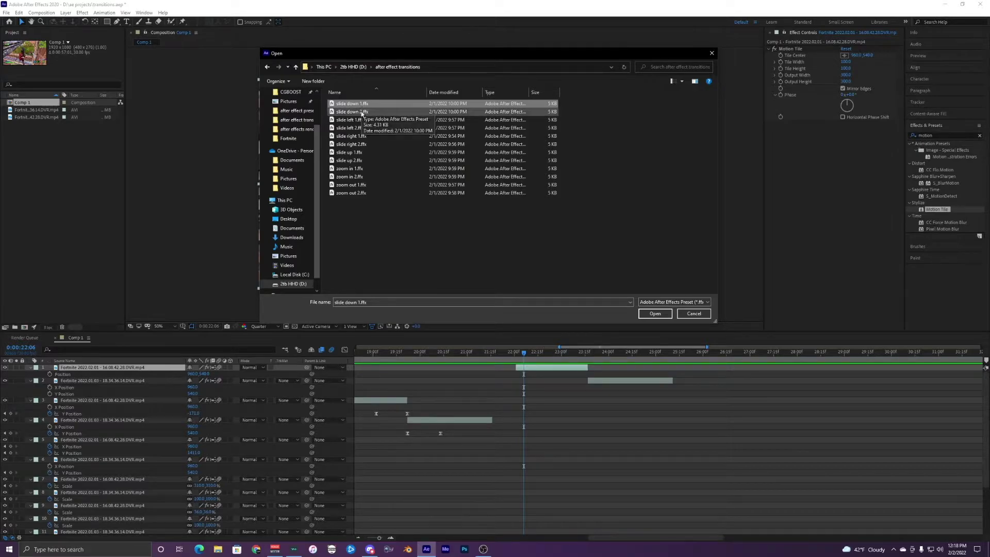
pyautogui.click(364, 112)
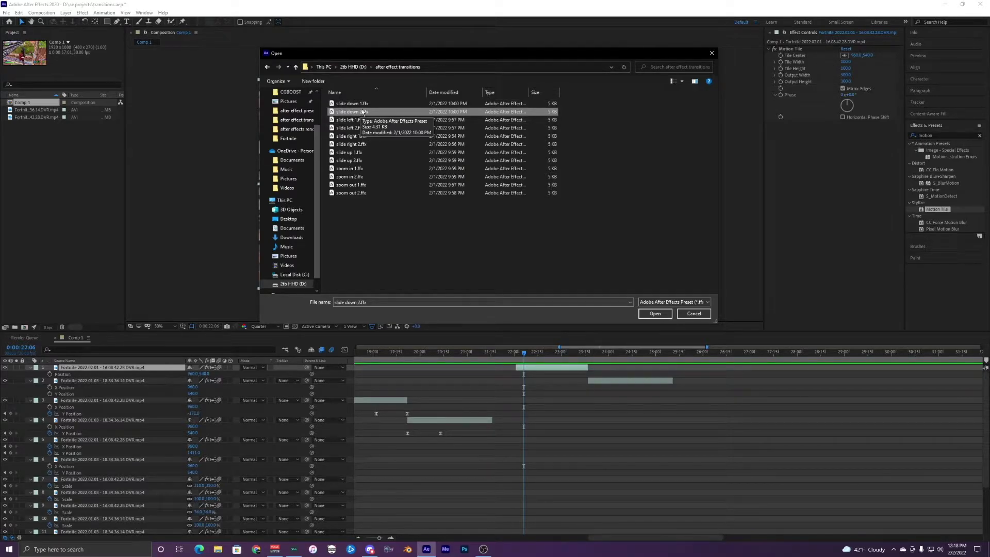
pyautogui.press('Up')
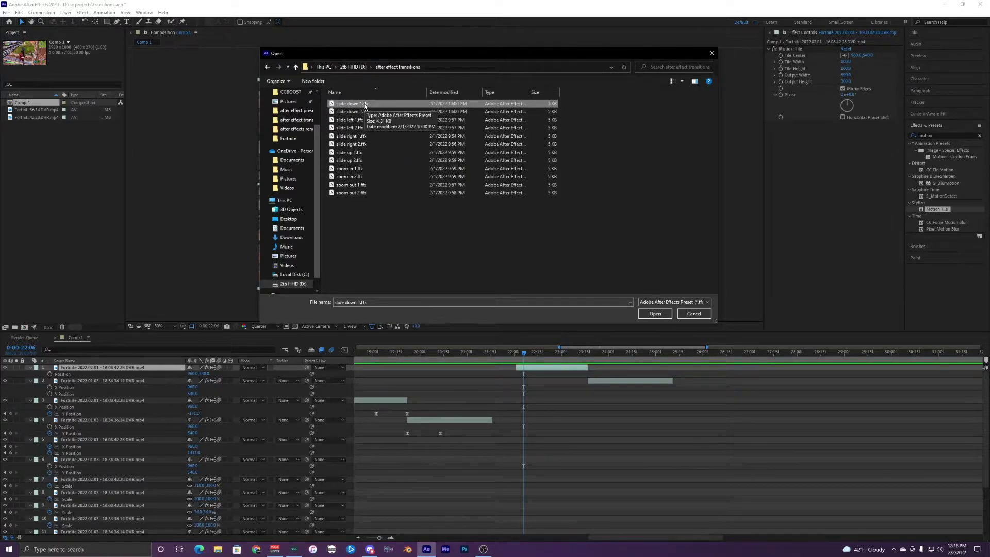
pyautogui.click(654, 314)
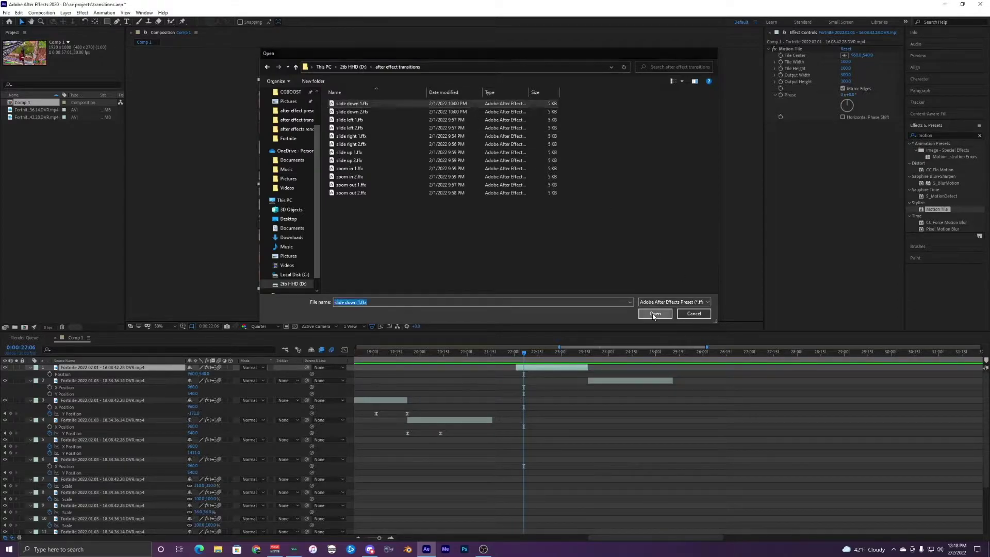
# - Shift the topmost clip's two Y Position keyframes so the last one sits at the end of the clip
pyautogui.scroll(2, 534, 399)
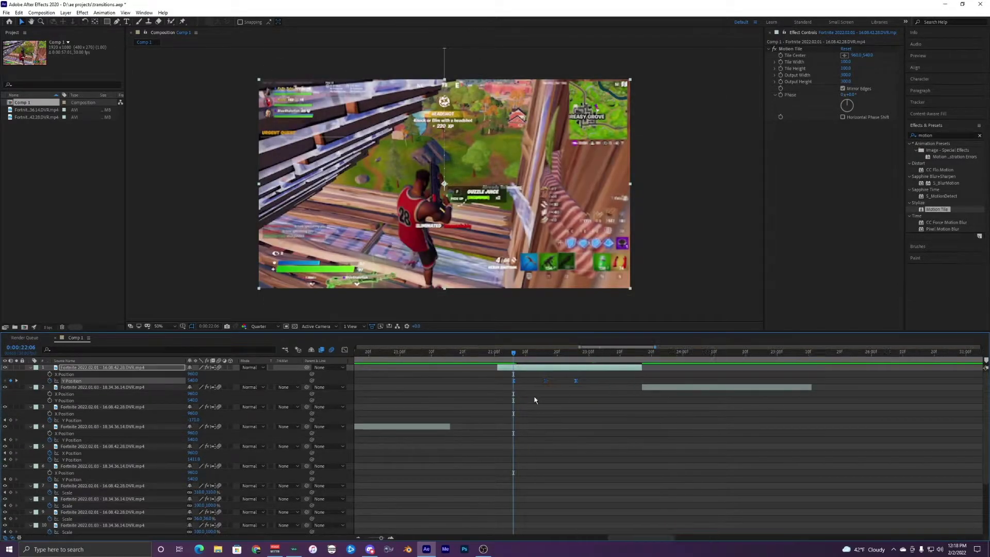
pyautogui.moveTo(544, 396); pyautogui.dragTo(428, 401)
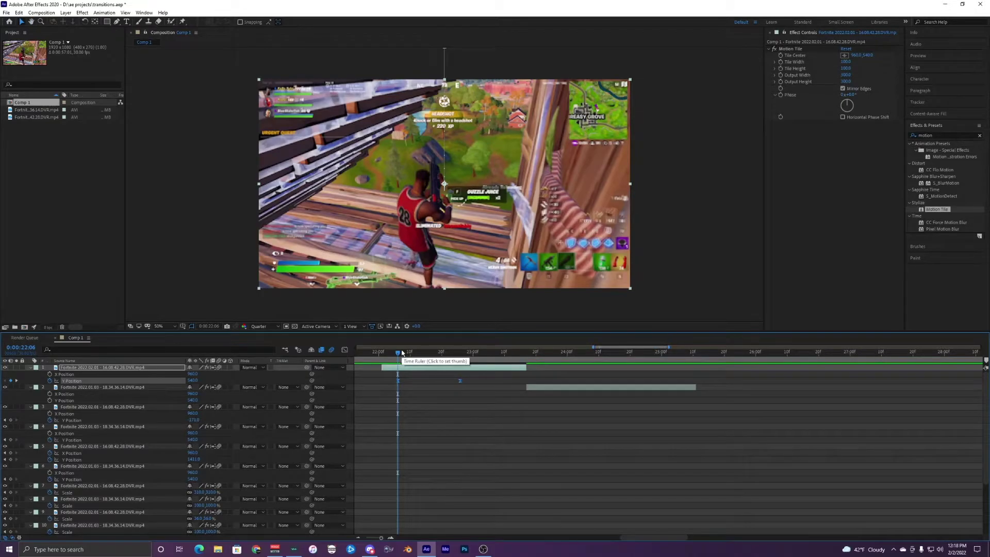
pyautogui.click(460, 354)
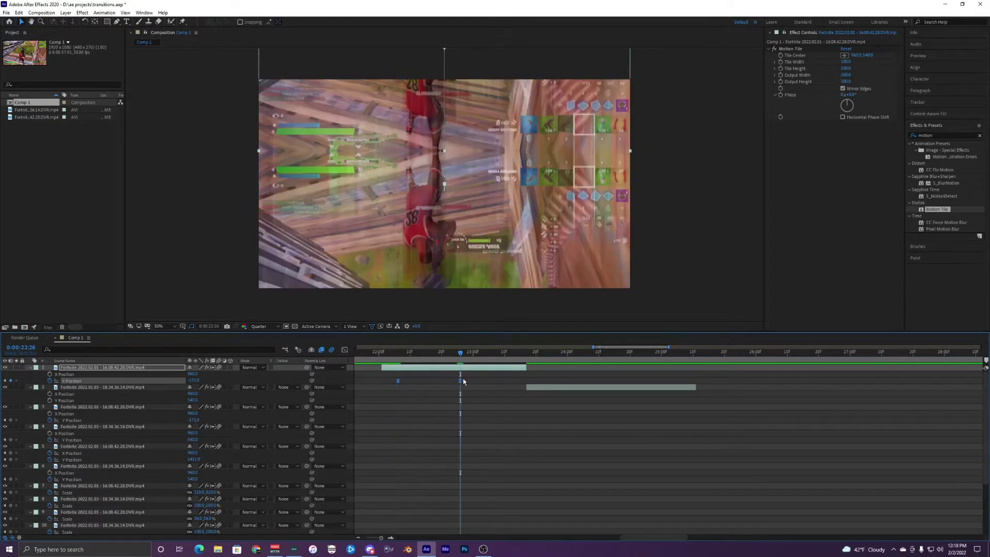
pyautogui.moveTo(462, 385); pyautogui.dragTo(425, 365)
pyautogui.scroll(2, 528, 386)
pyautogui.click(408, 409)
pyautogui.scroll(-1, 409, 411)
pyautogui.click(419, 367)
pyautogui.click(464, 360)
pyautogui.click(401, 366)
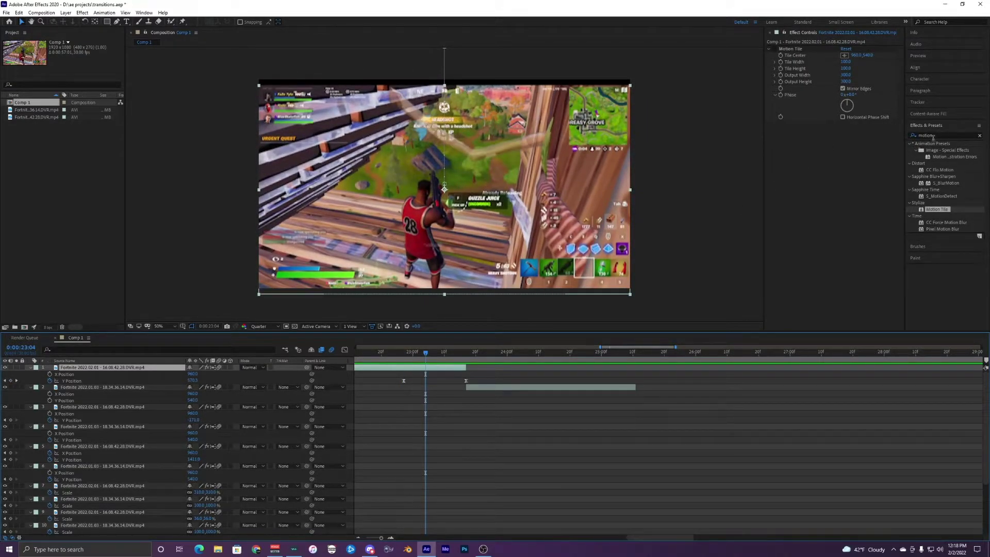
# - Locate Motion Tile among the motion effects and turn the Motion Tile effect on for the topmost clip
pyautogui.click(935, 223)
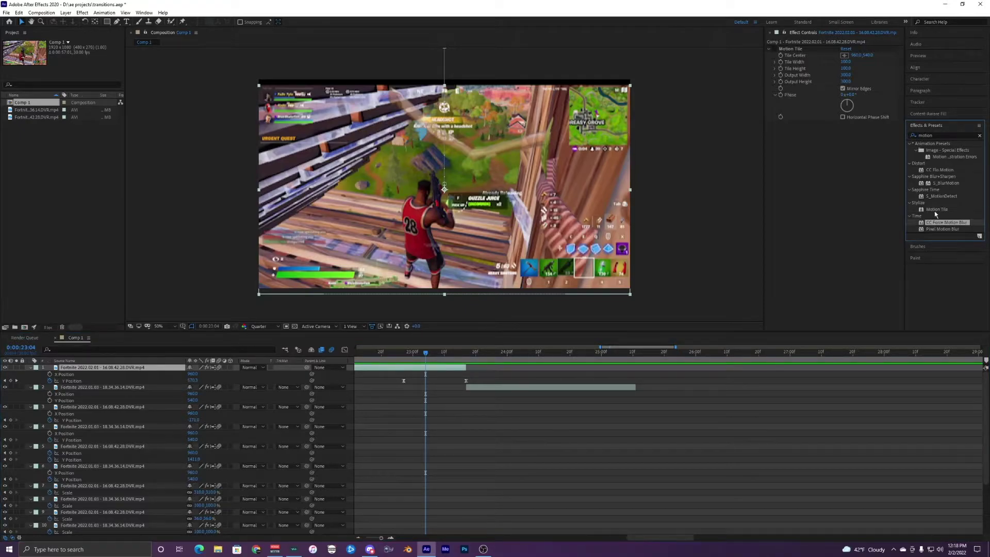
pyautogui.click(936, 211)
pyautogui.click(935, 224)
pyautogui.click(937, 210)
pyautogui.click(936, 222)
pyautogui.click(936, 210)
pyautogui.click(936, 223)
pyautogui.click(936, 211)
pyautogui.click(793, 49)
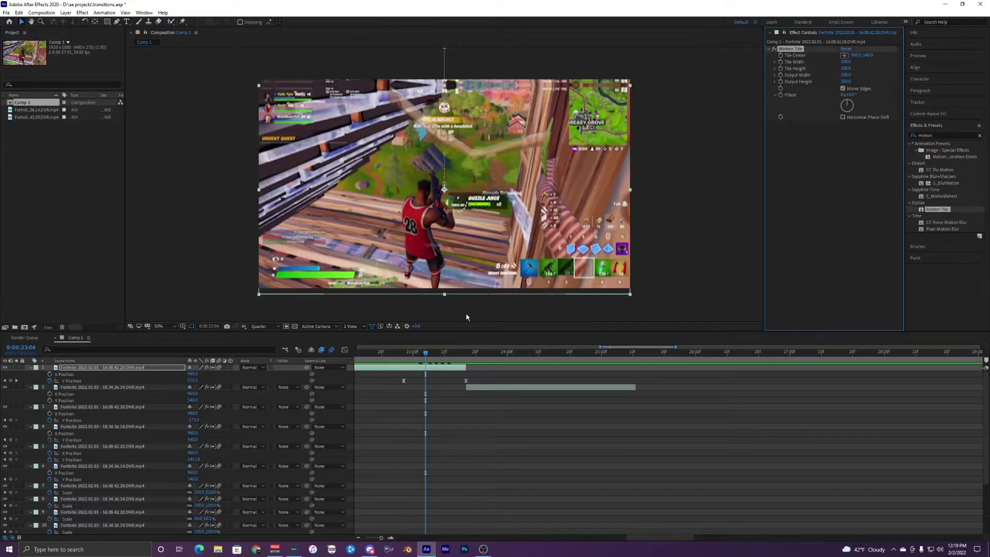
pyautogui.moveTo(423, 353); pyautogui.dragTo(425, 353)
pyautogui.click(429, 367)
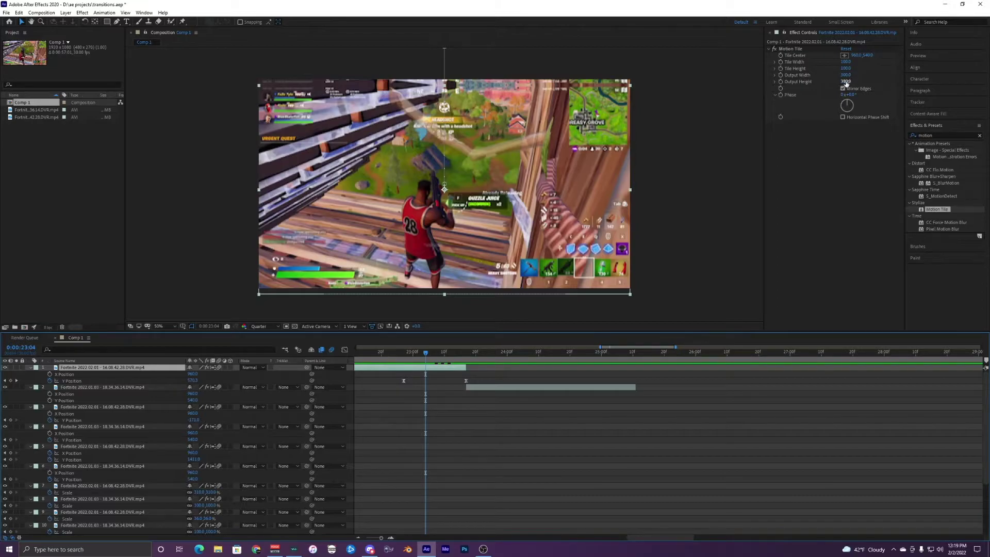
# - Select the second clip and place the playhead near its start at 0:00:23:19
pyautogui.moveTo(425, 354); pyautogui.dragTo(490, 356)
pyautogui.press('space')
pyautogui.click(474, 387)
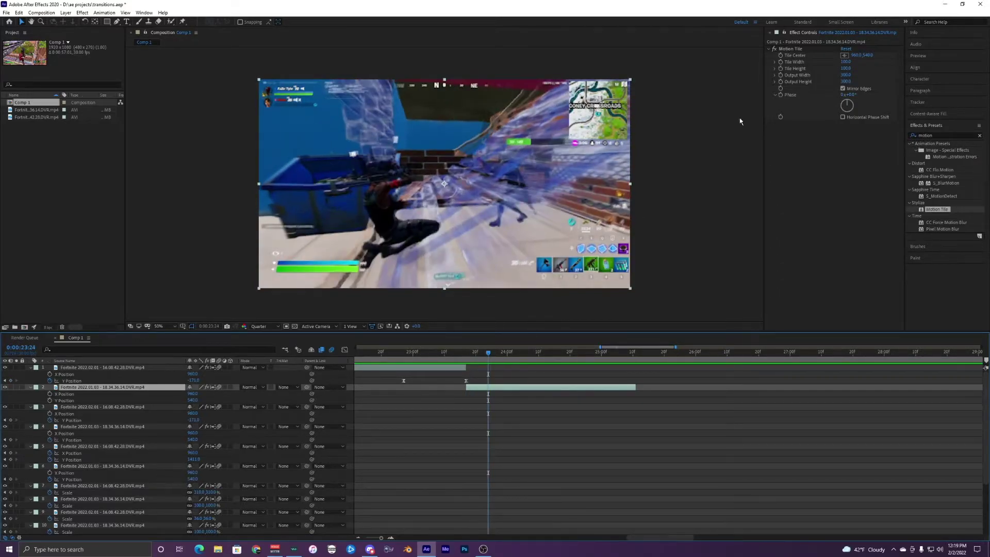
pyautogui.click(790, 49)
pyautogui.click(438, 384)
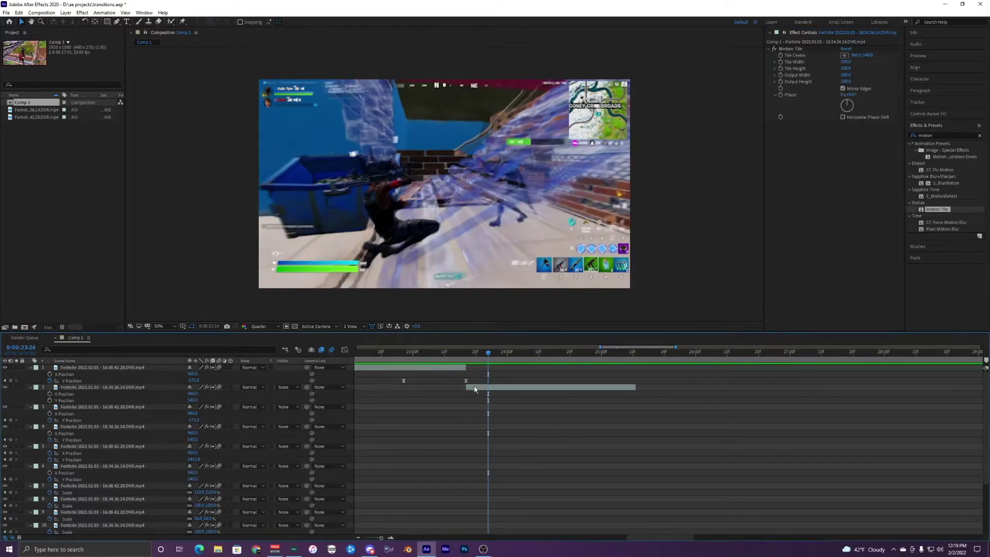
pyautogui.click(478, 386)
pyautogui.click(473, 358)
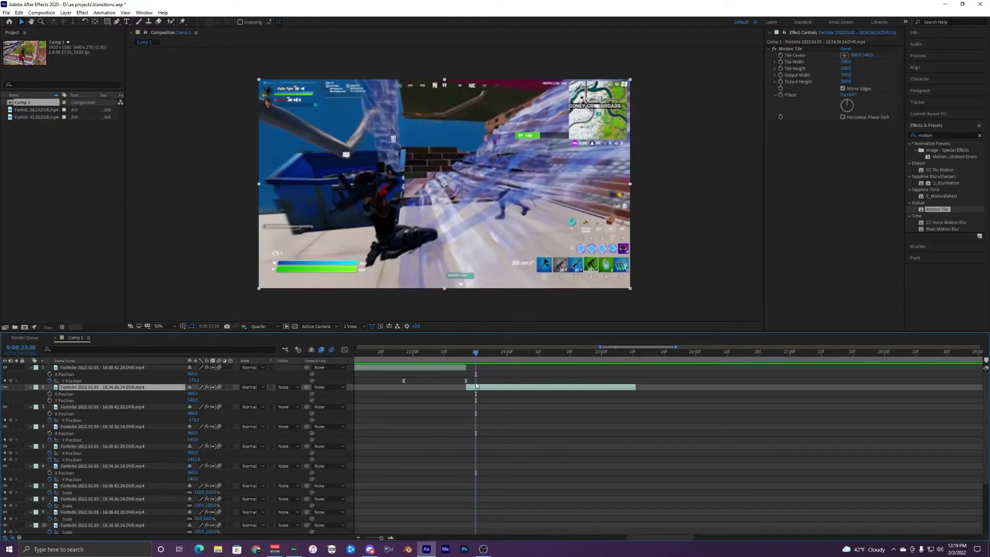
pyautogui.click(471, 354)
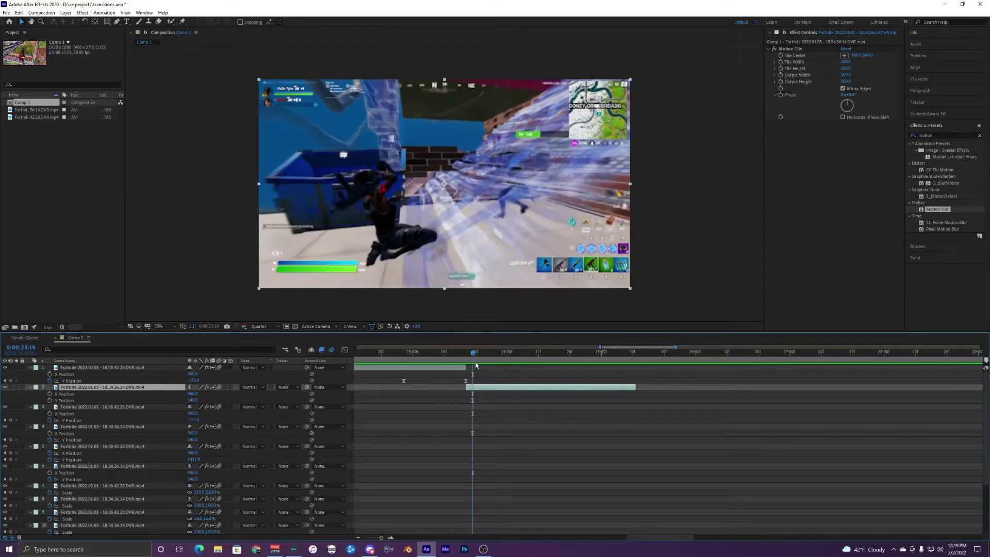
# - Apply the animation preset slide down 2.ffx to the second clip
pyautogui.click(105, 13)
pyautogui.click(138, 31)
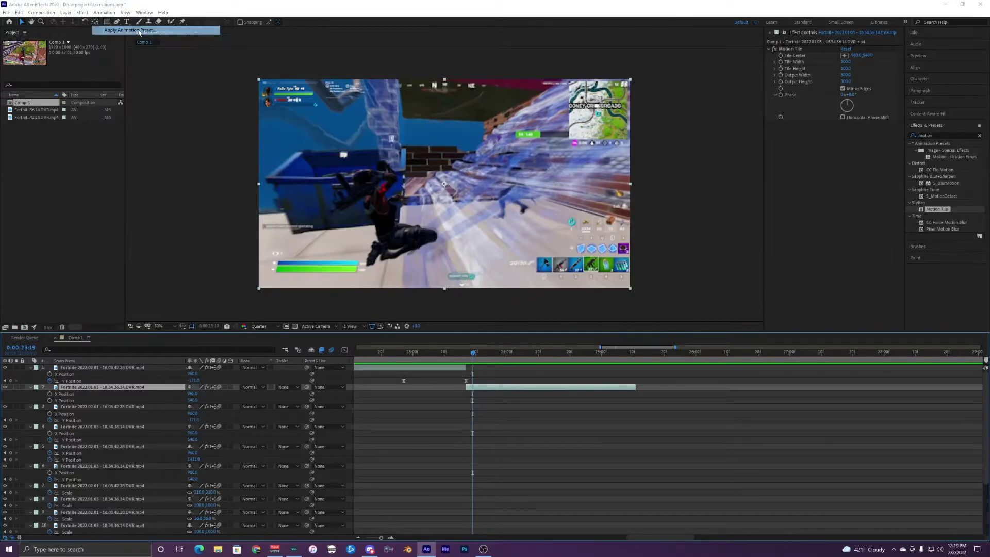
pyautogui.click(390, 113)
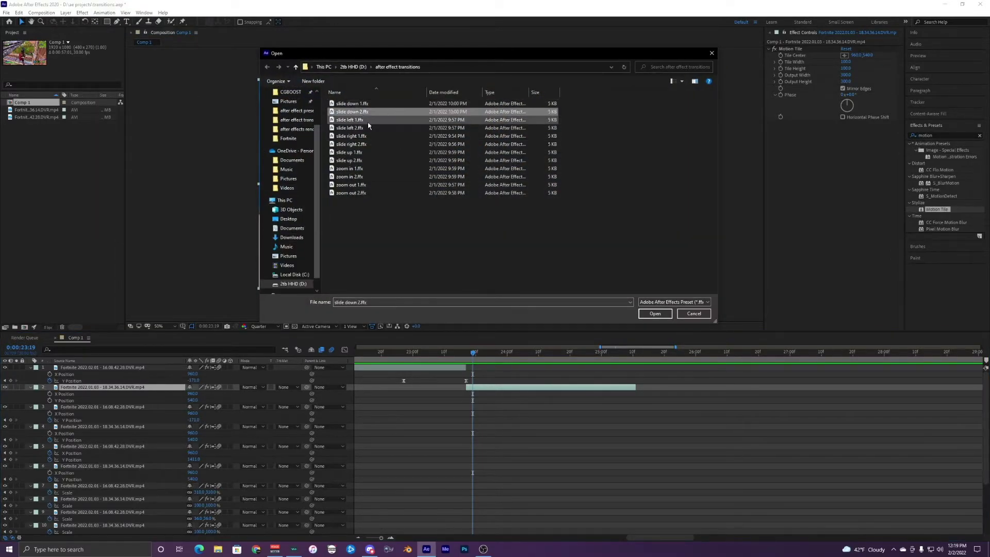
pyautogui.click(657, 314)
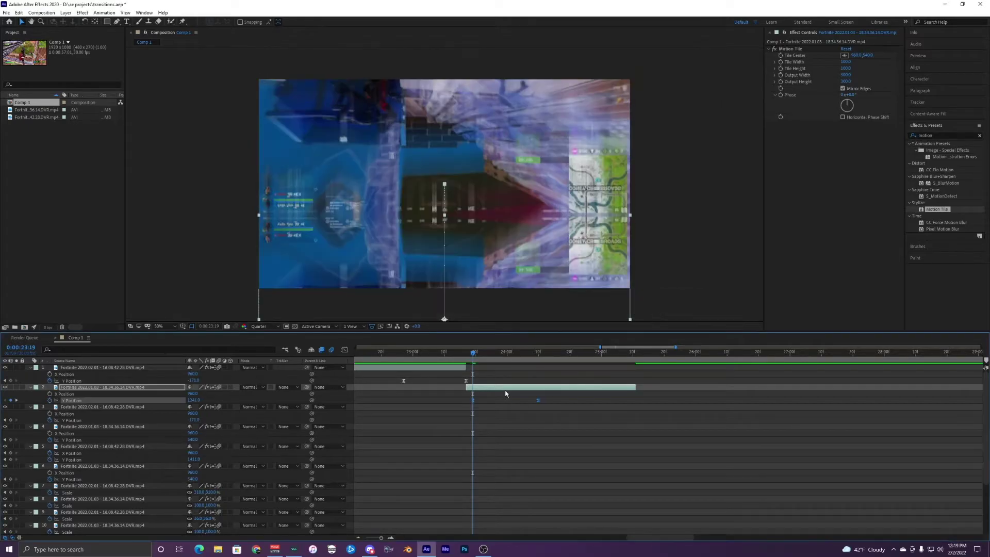
# - Move the second clip's Y Position keyframes so the first one sits at the clip's start, with the playhead at 0:00:23:17
pyautogui.moveTo(474, 401); pyautogui.dragTo(468, 400)
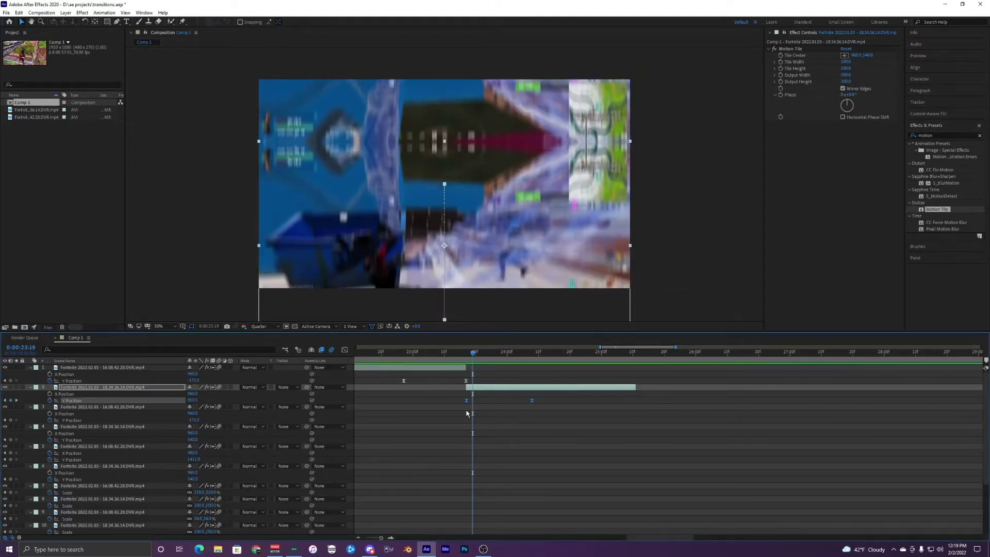
pyautogui.scroll(4, 467, 410)
pyautogui.click(388, 351)
pyautogui.scroll(-5, 425, 412)
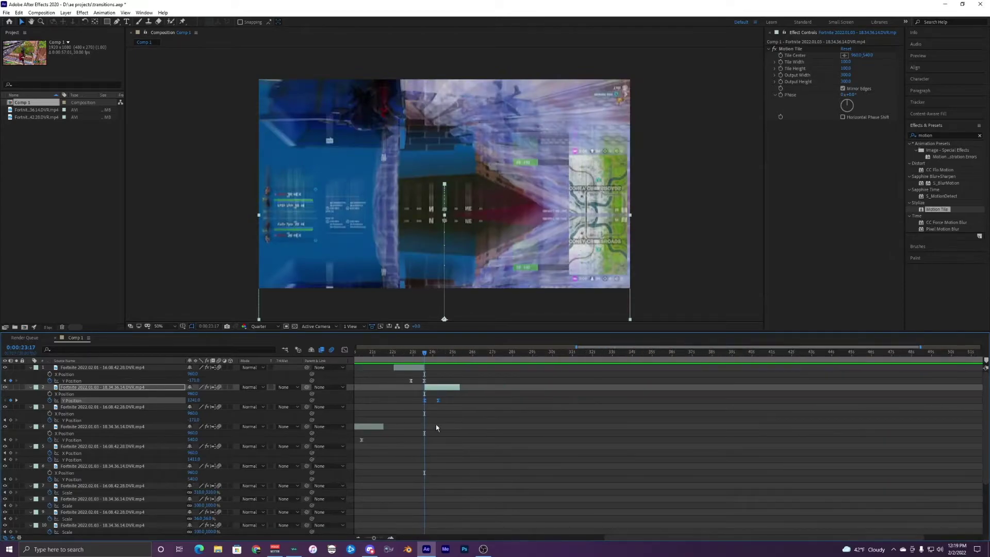
# - Preview the slide down transition across the cut, starting playback from 0:00:22:08
pyautogui.hscroll(-2, 433, 413)
pyautogui.click(413, 354)
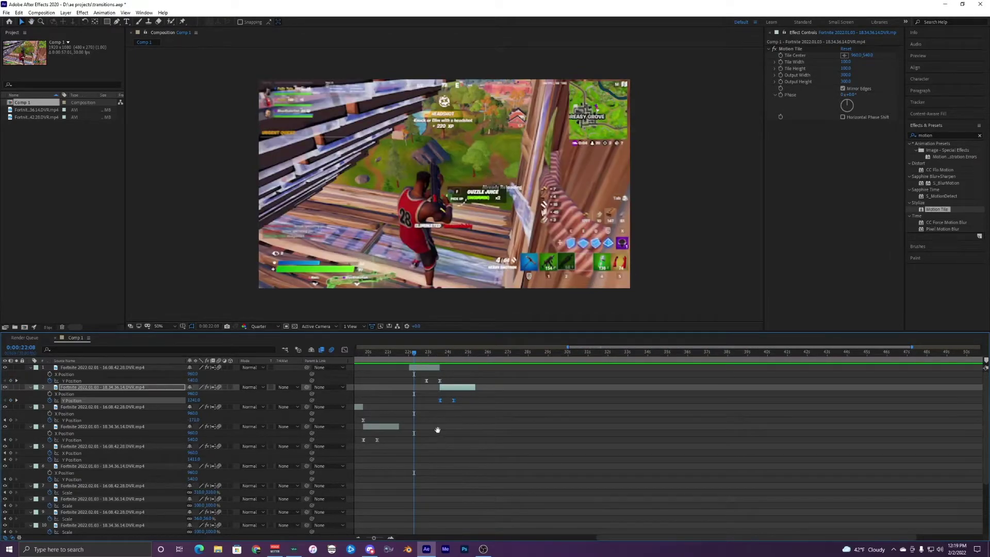
pyautogui.press('space')
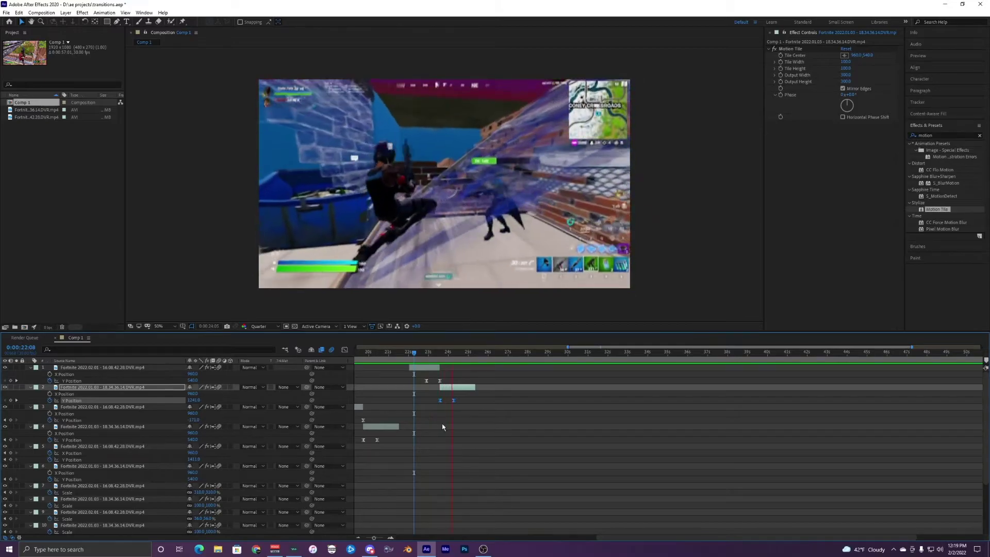
pyautogui.scroll(5, 442, 426)
pyautogui.click(393, 353)
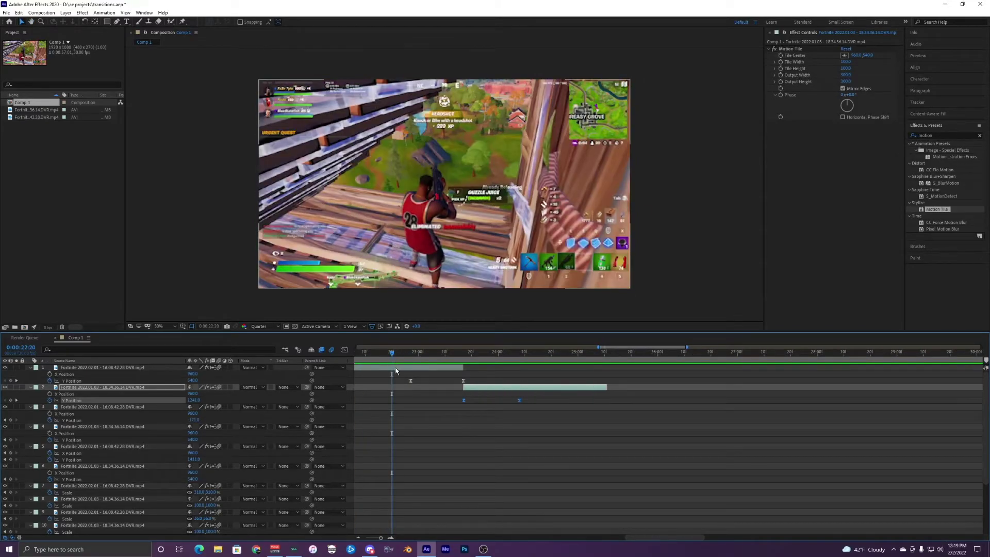
# - Replay the slide down transition from 0:00:22:00, just before the start of the topmost clip
pyautogui.click(396, 371)
pyautogui.moveTo(424, 406); pyautogui.dragTo(502, 429)
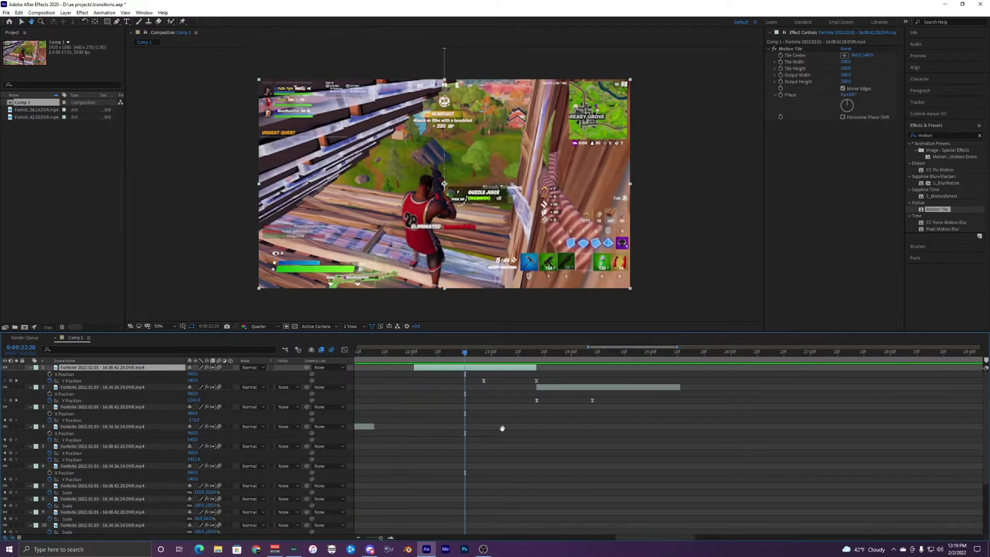
pyautogui.moveTo(465, 352); pyautogui.dragTo(411, 353)
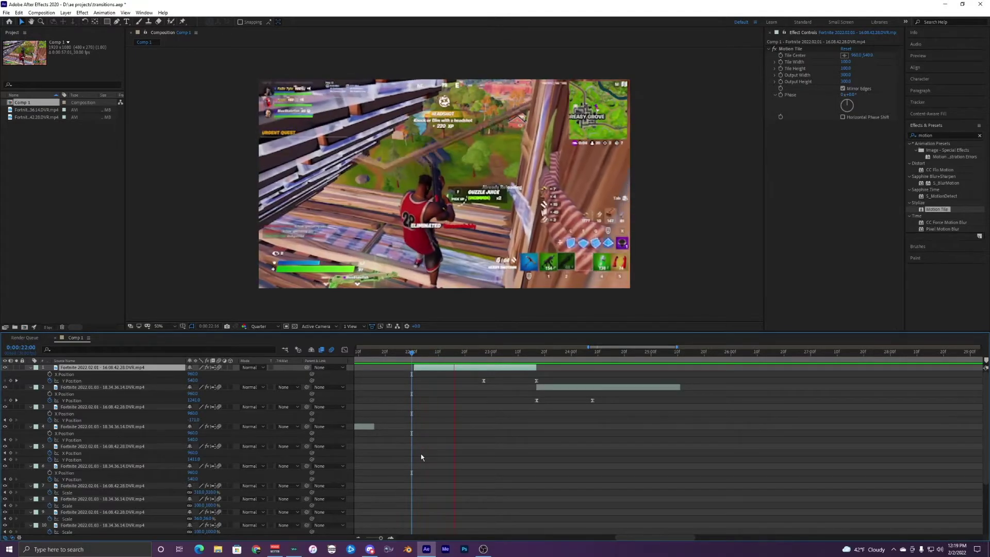
pyautogui.press('space')
pyautogui.press('space')
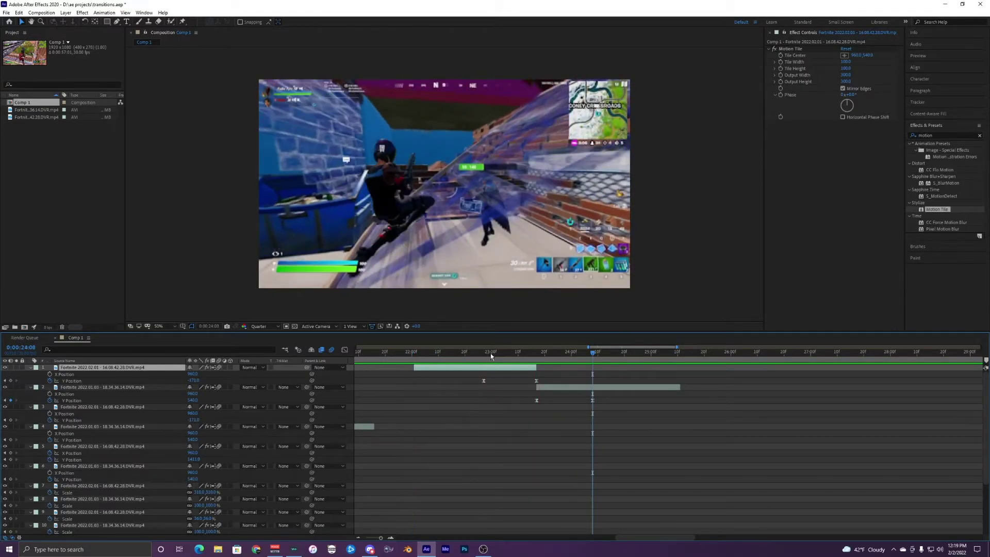
# - With the topmost clip selected, examine the zoom in 1.ffx and zoom in 2.ffx animation presets in the after effect transitions folder without applying either
pyautogui.moveTo(491, 354); pyautogui.dragTo(463, 350)
pyautogui.click(454, 381)
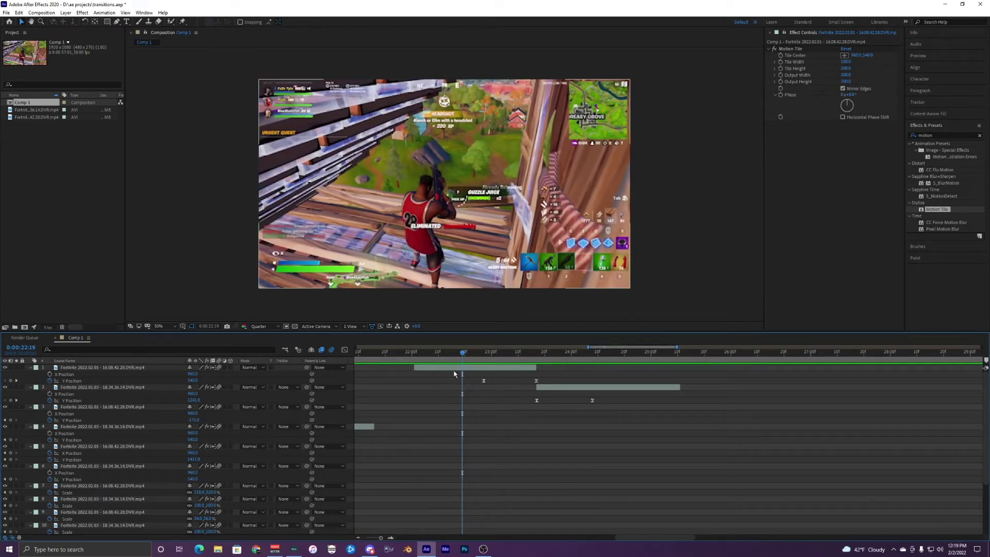
pyautogui.click(454, 369)
pyautogui.press('-')
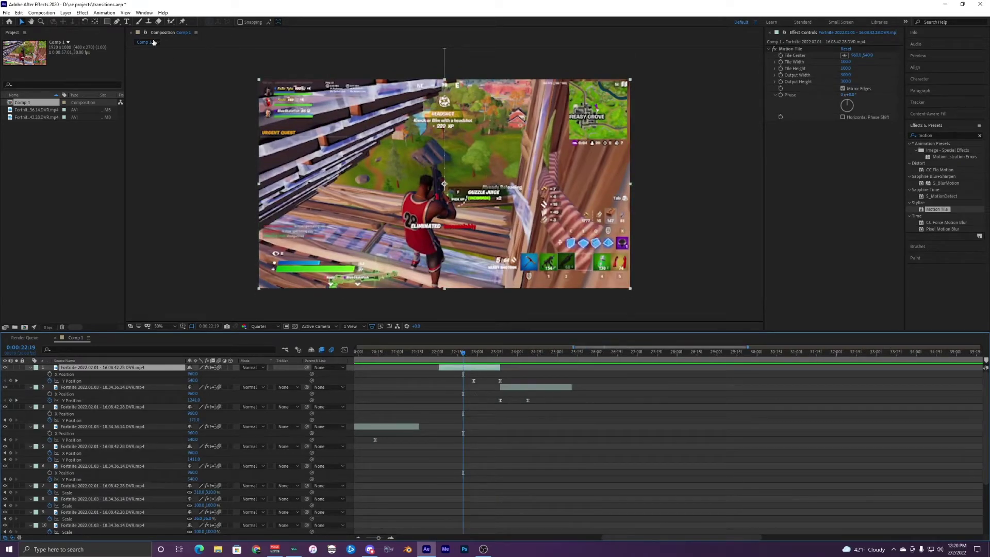
pyautogui.click(104, 13)
pyautogui.click(120, 29)
pyautogui.click(307, 164)
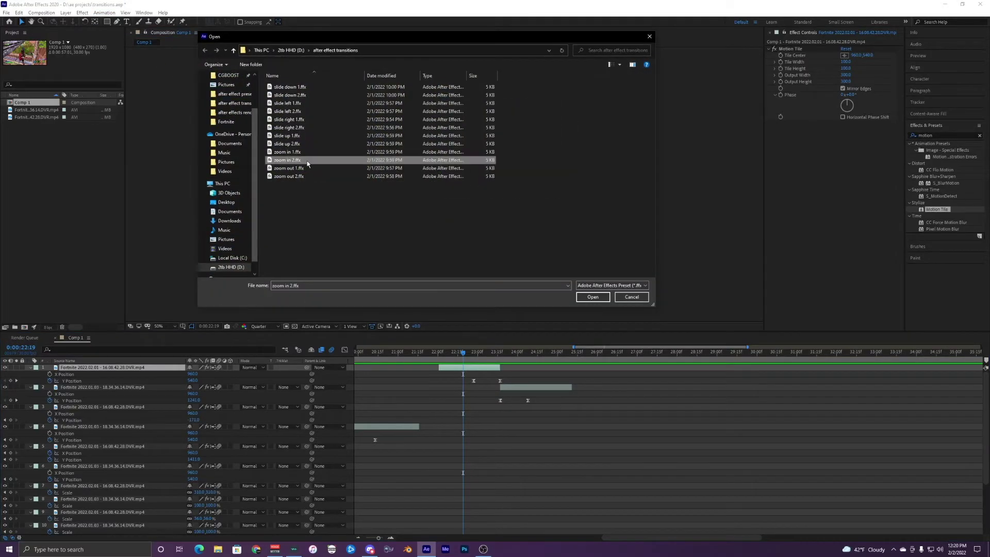
pyautogui.click(307, 153)
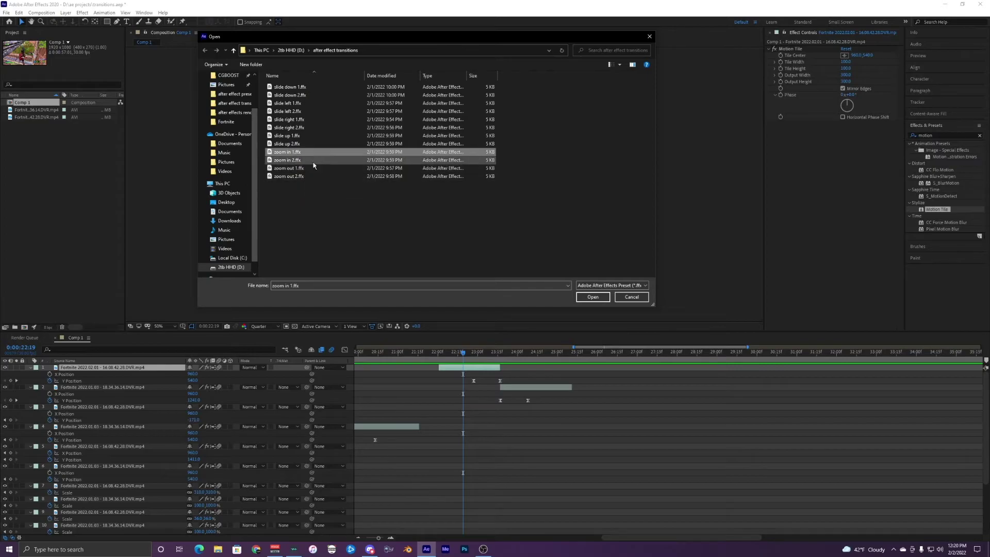
pyautogui.click(295, 161)
pyautogui.click(640, 299)
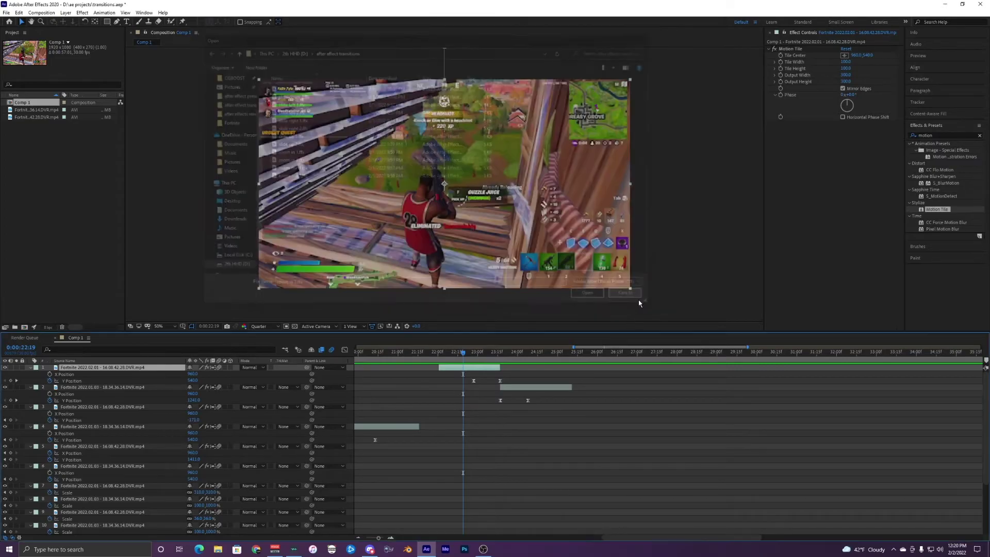
# - Place the playhead at 0:00:23:15, just before the cut, and inspect the Y Position keyframes of both clips around it
pyautogui.scroll(5, 505, 410)
pyautogui.scroll(-1, 440, 401)
pyautogui.click(411, 354)
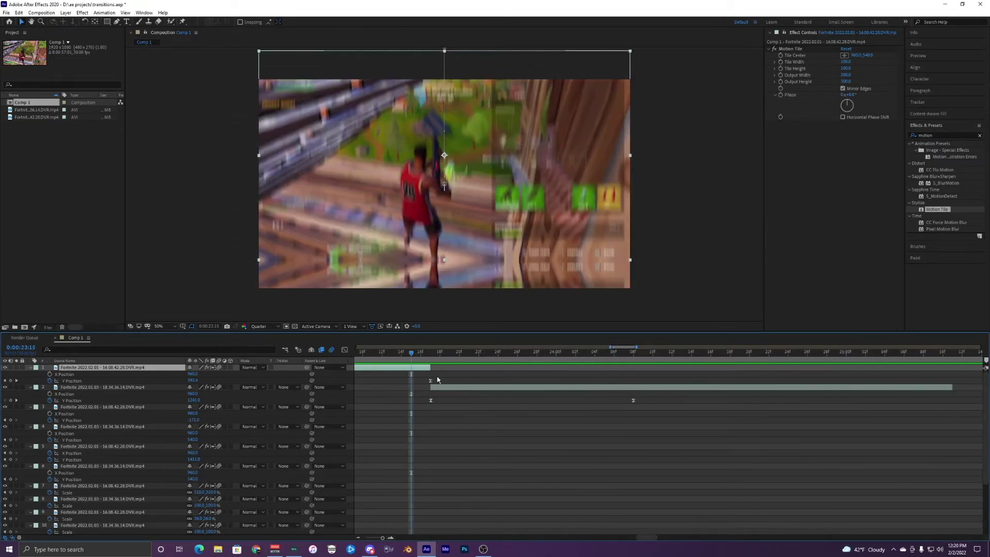
pyautogui.scroll(-3, 442, 382)
pyautogui.click(459, 394)
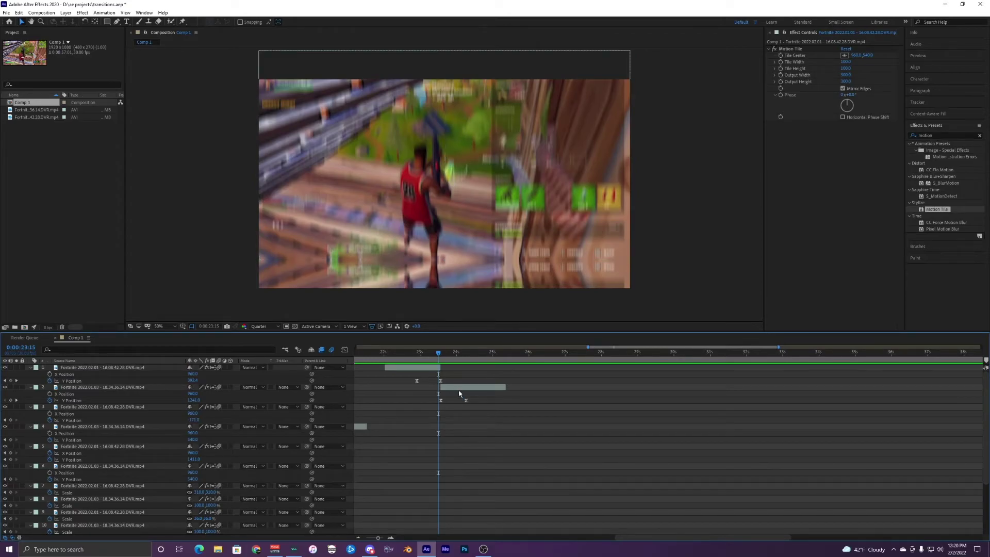
# - Look over the keyframes of the other clip pairs in the timeline and return the playhead to the slide down cut at 0:00:23:17
pyautogui.scroll(2, 459, 401)
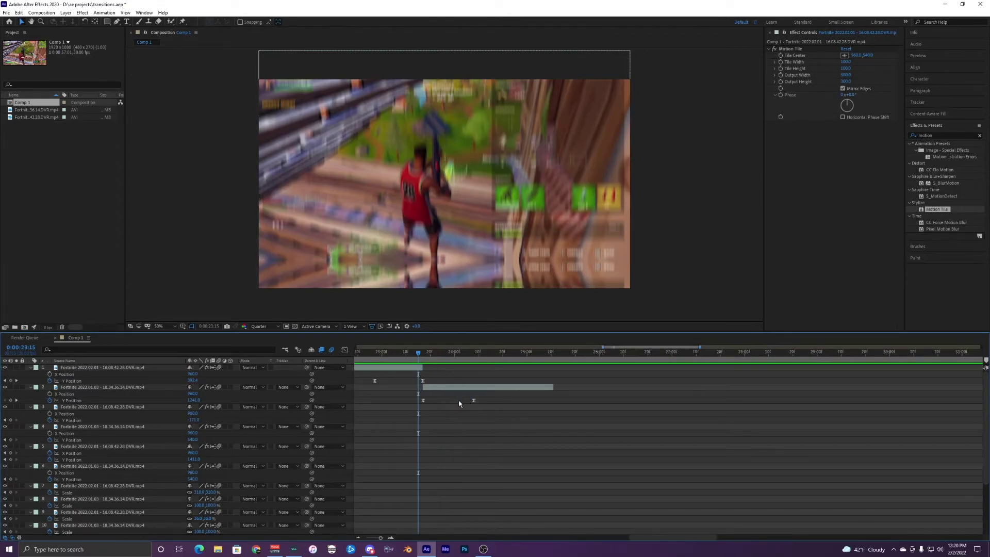
pyautogui.scroll(-2, 449, 423)
pyautogui.scroll(-2, 438, 402)
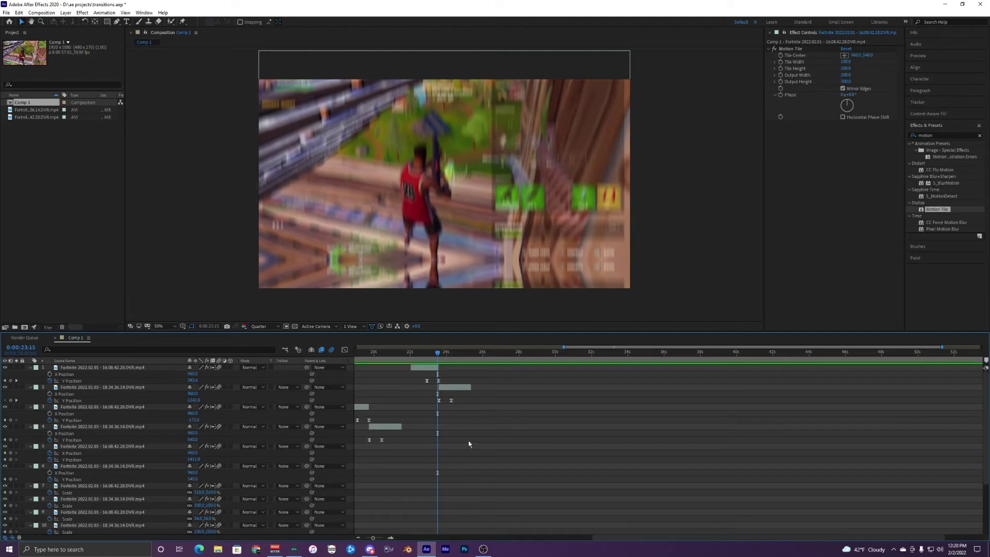
pyautogui.scroll(3, 471, 439)
pyautogui.scroll(-3, 454, 422)
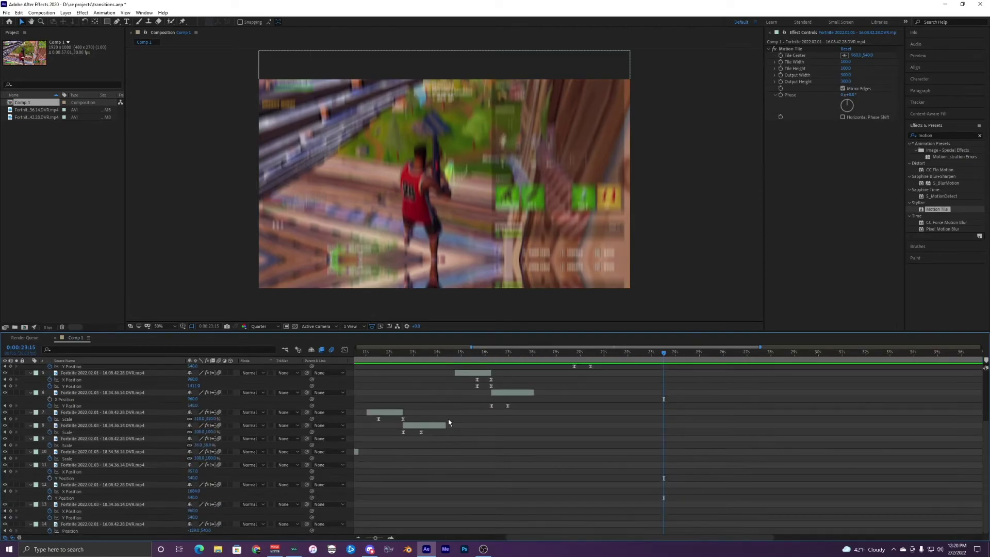
pyautogui.scroll(-3, 467, 436)
pyautogui.scroll(4, 552, 434)
pyautogui.scroll(3, 651, 437)
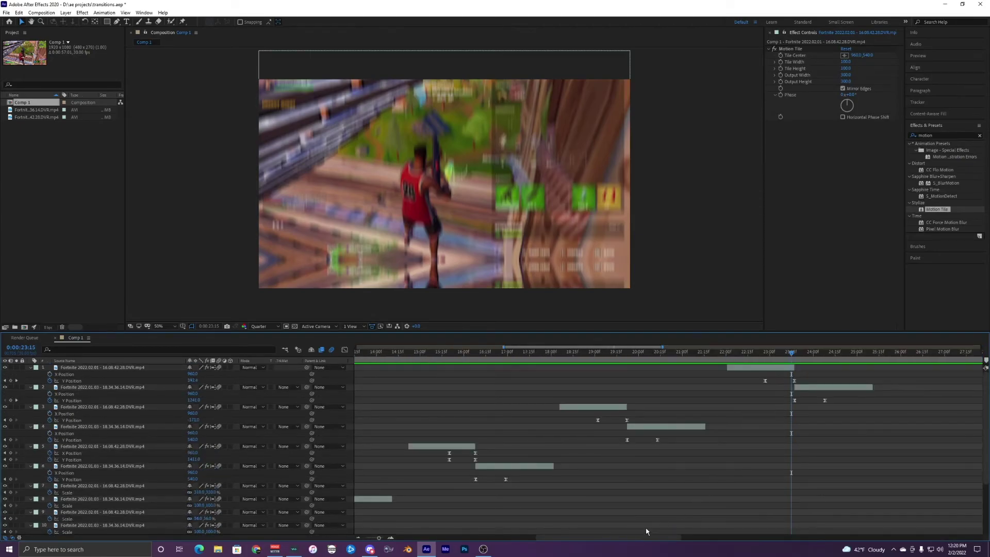
pyautogui.moveTo(647, 537); pyautogui.dragTo(714, 538)
pyautogui.moveTo(503, 356)
pyautogui.mouseDown()
pyautogui.moveTo(468, 354)
pyautogui.moveTo(515, 362)
pyautogui.mouseUp()
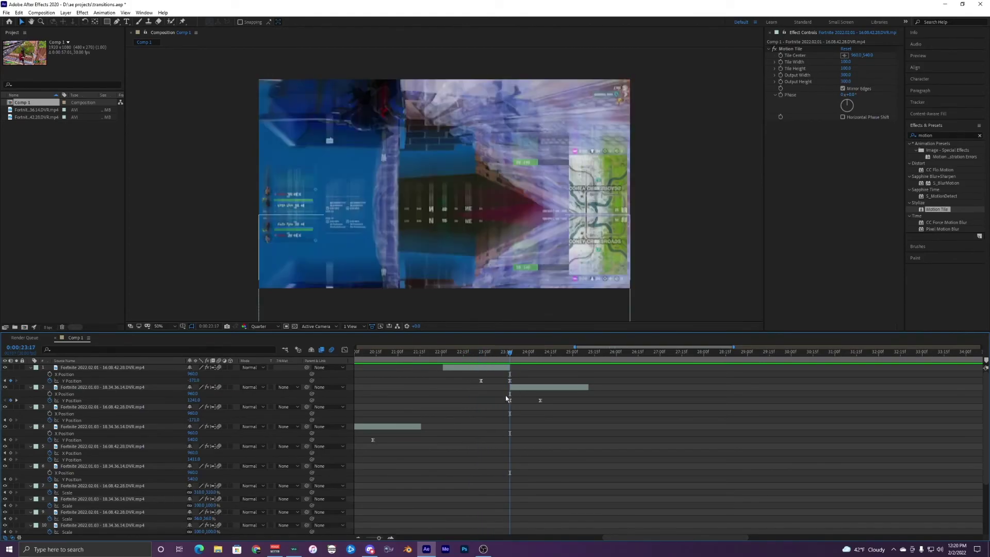